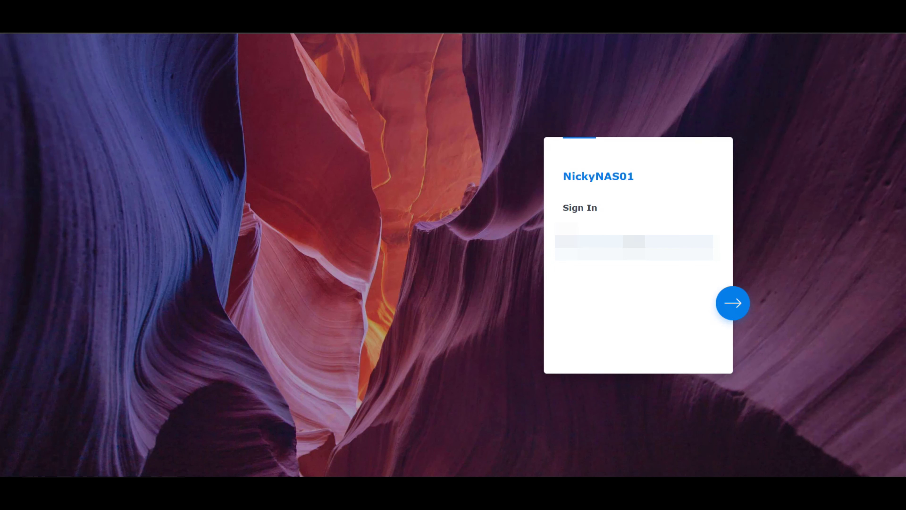
# Sign in to the NAS with the administrator's username, account password and verification code
pyautogui.write('i')
pyautogui.press('Return')
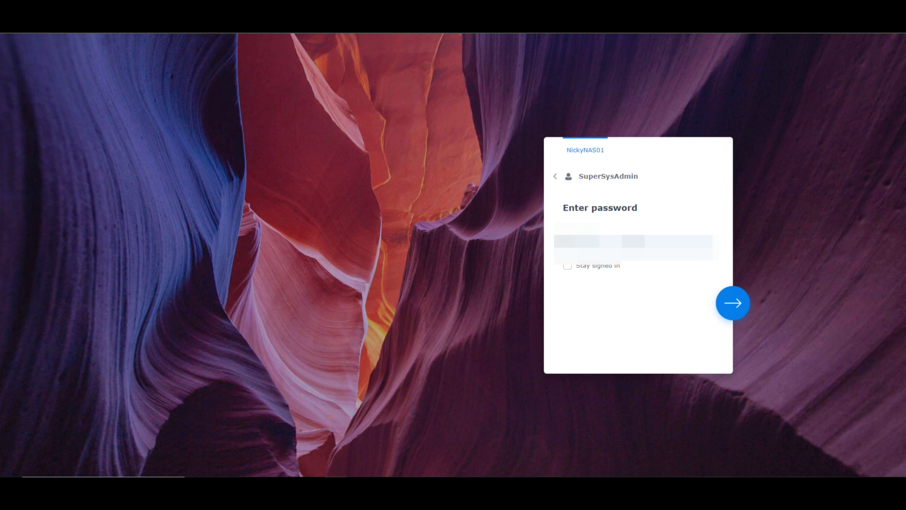
pyautogui.write('a')
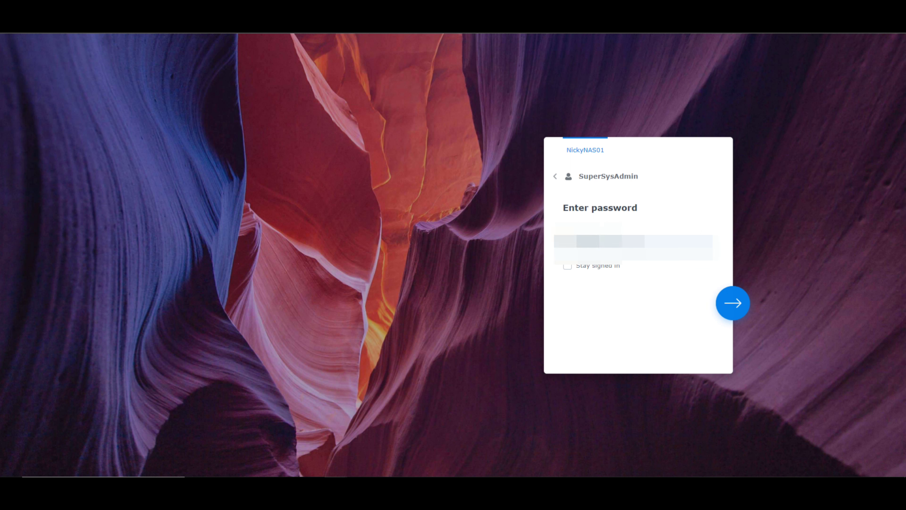
pyautogui.press('Return')
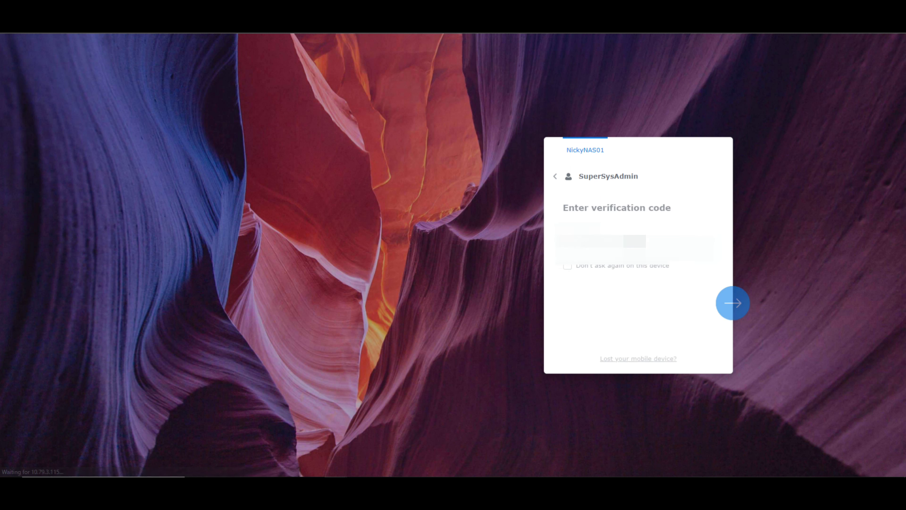
pyautogui.write('1')
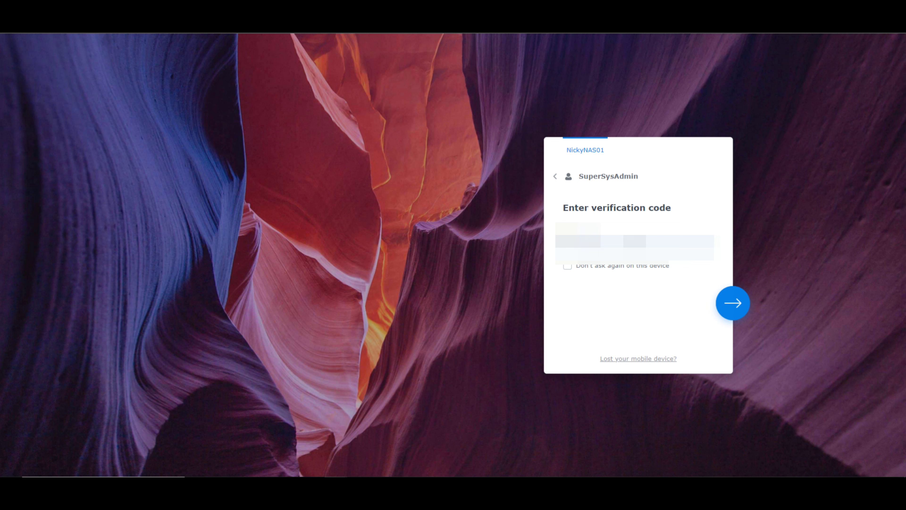
pyautogui.press('Return')
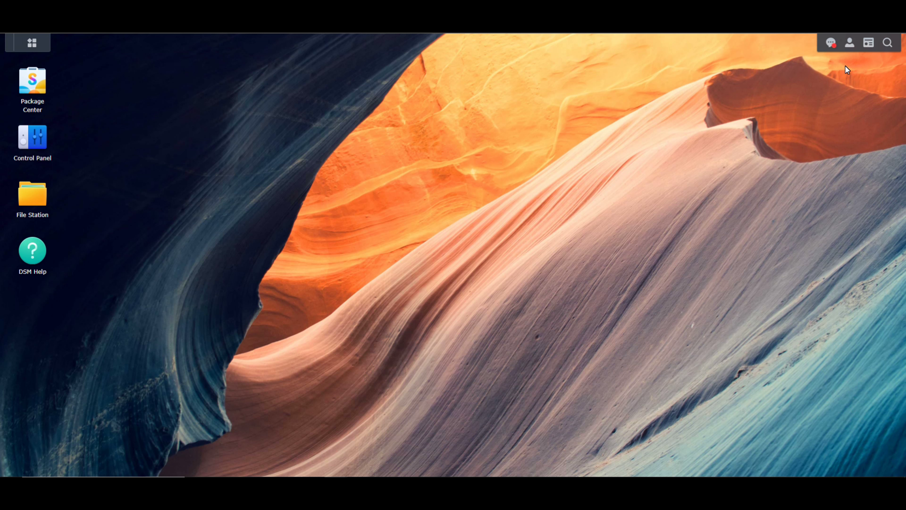
# Check the desktop's notifications, account options, and system health and resource widgets
pyautogui.click(833, 45)
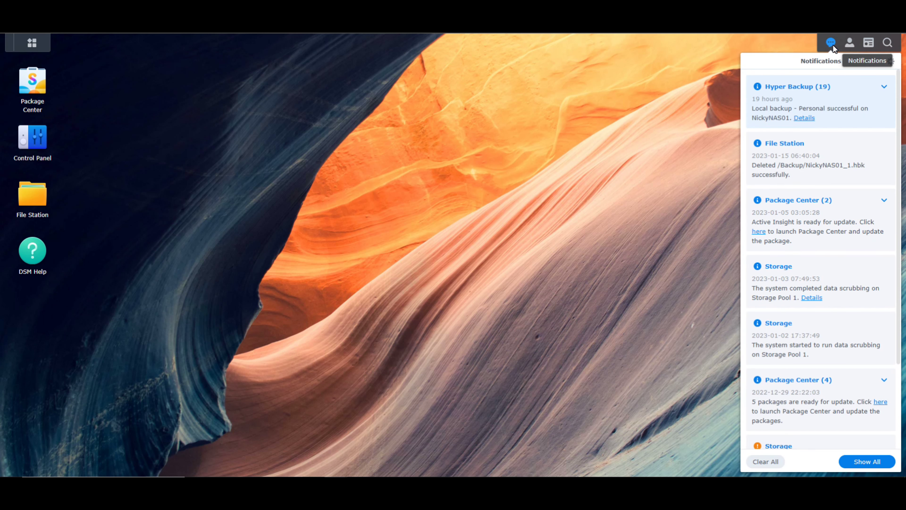
pyautogui.click(833, 44)
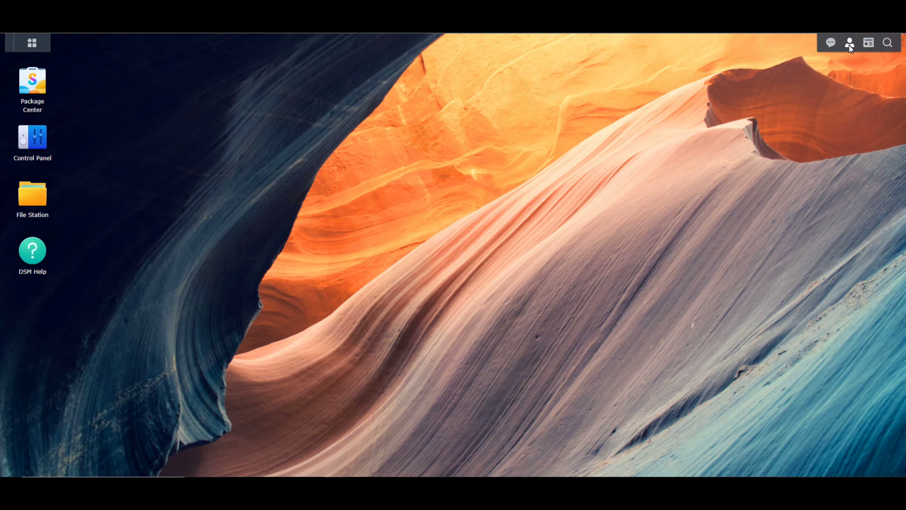
pyautogui.click(848, 45)
pyautogui.click(849, 45)
pyautogui.click(864, 44)
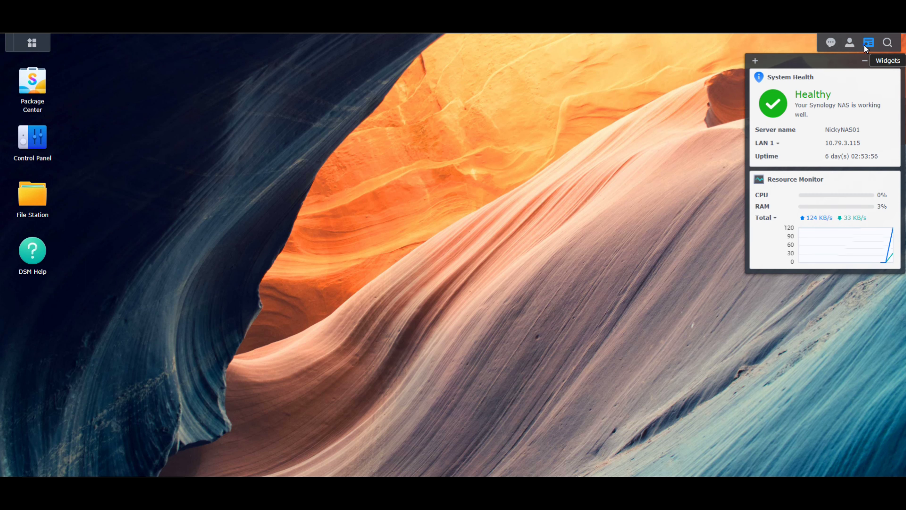
pyautogui.click(864, 44)
# Review the details of the usbshare2 shared folder in Control Panel, closing the window when done
pyautogui.click(44, 126)
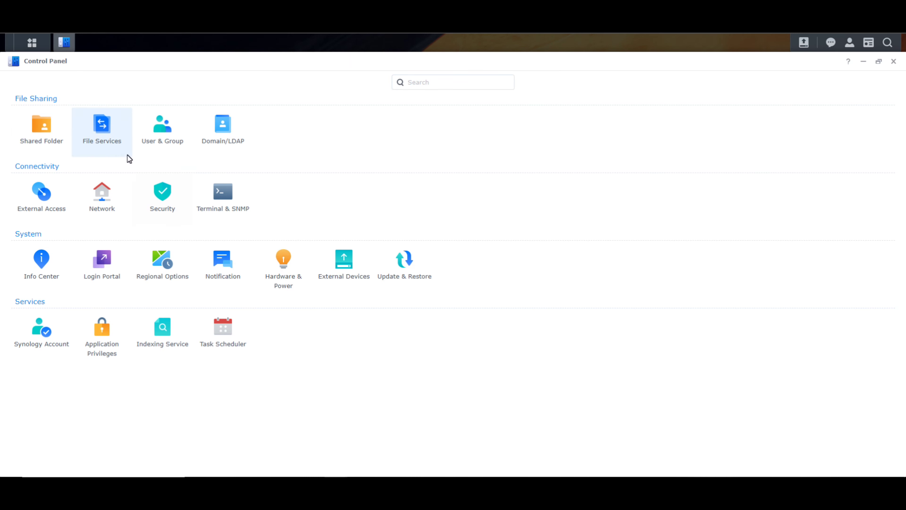
pyautogui.click(43, 135)
pyautogui.click(189, 338)
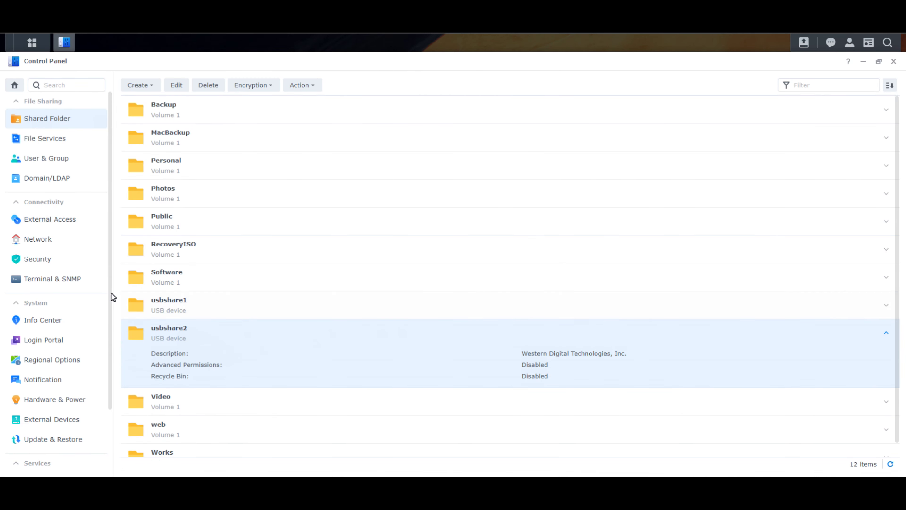
pyautogui.click(894, 62)
# Inspect the contents of usbshare2 in File Station, closing the window when done
pyautogui.doubleClick(34, 199)
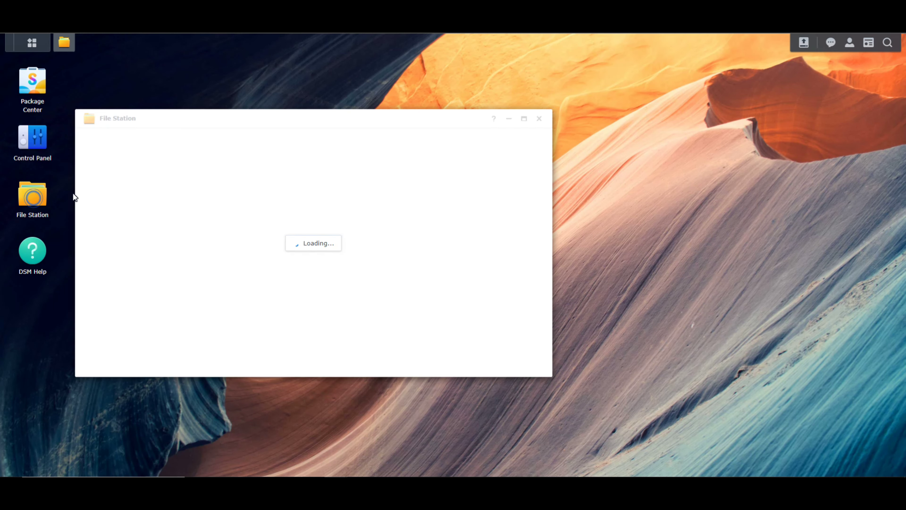
pyautogui.click(113, 257)
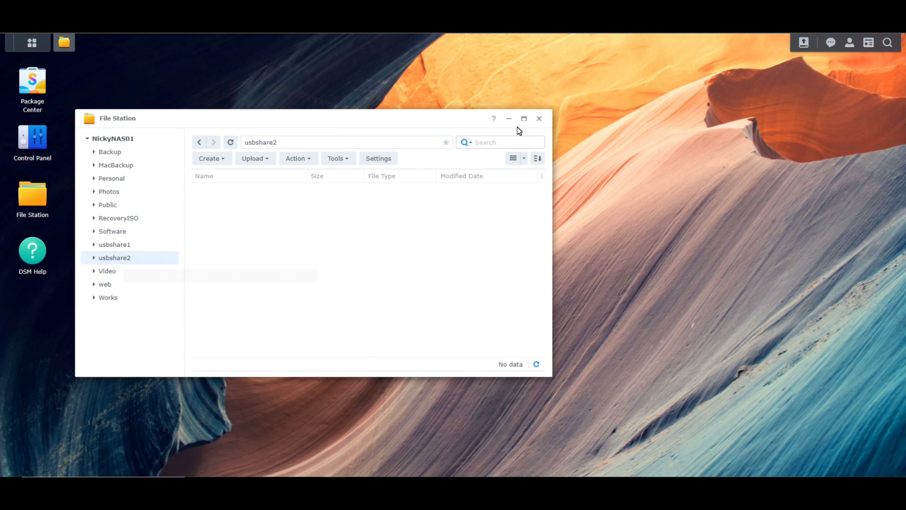
pyautogui.click(539, 118)
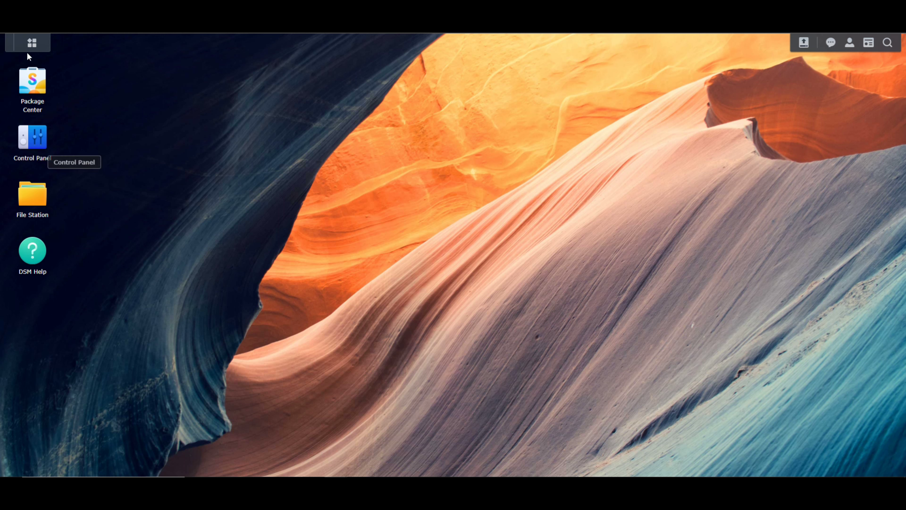
# Start a new data backup task in Hyper Backup with Local folder & USB as the destination type
pyautogui.click(32, 44)
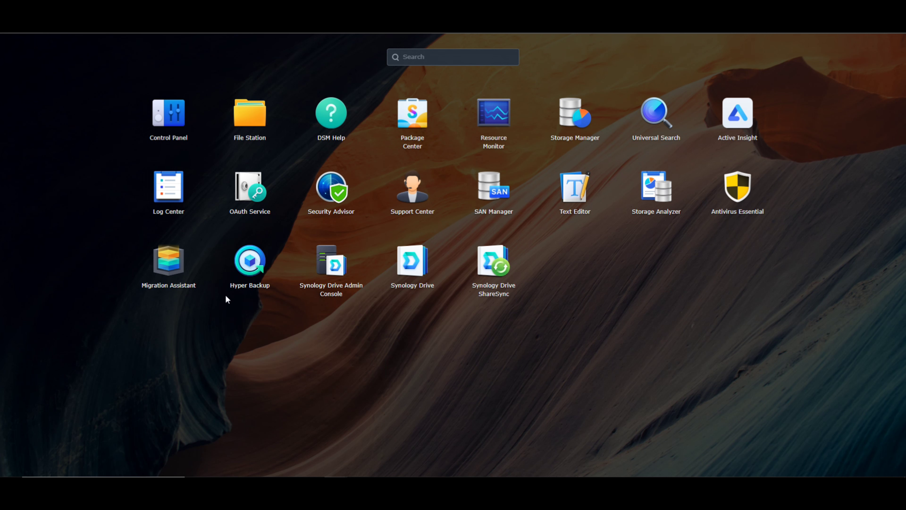
pyautogui.click(249, 275)
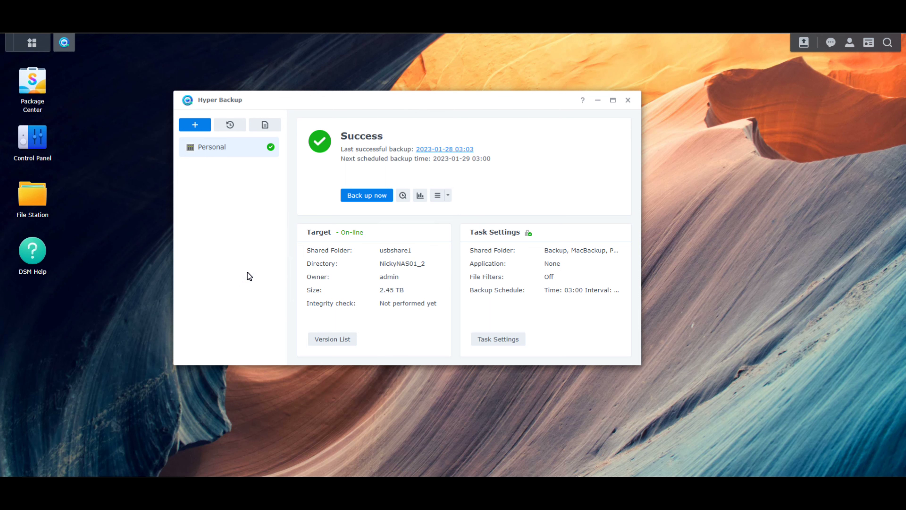
pyautogui.click(194, 125)
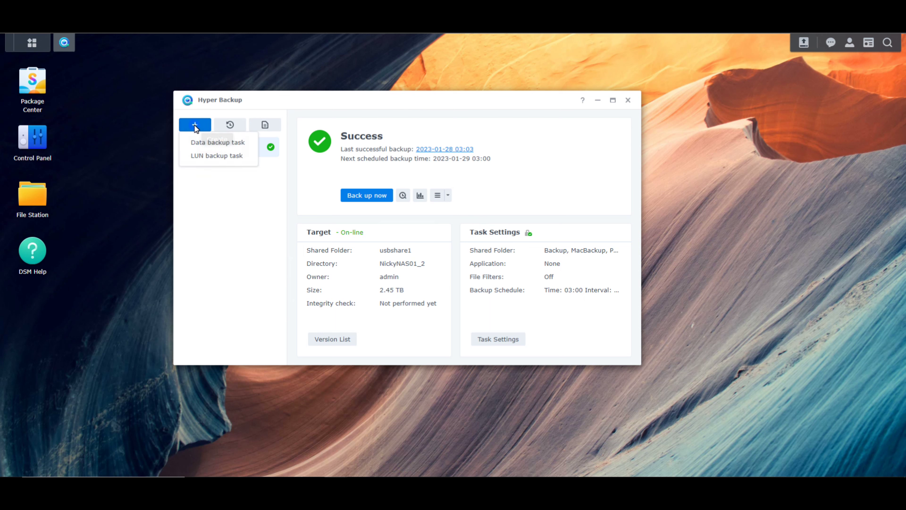
pyautogui.click(212, 142)
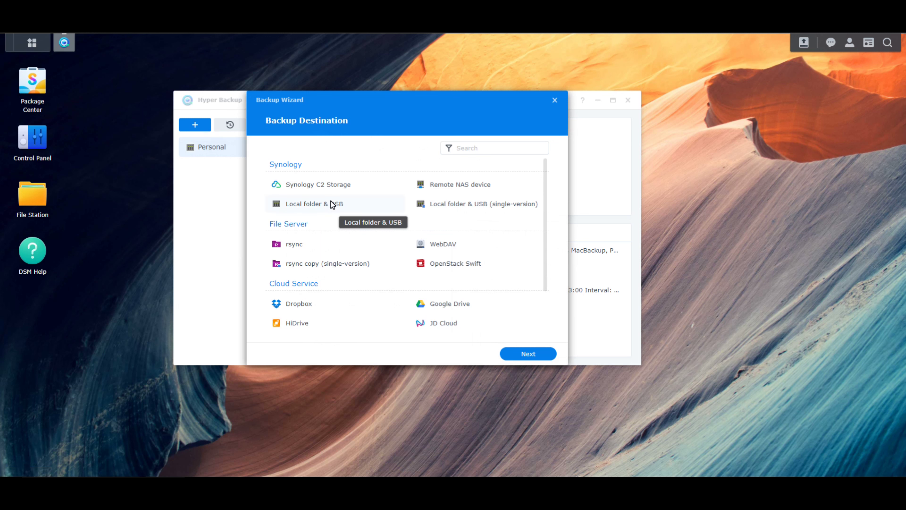
pyautogui.click(320, 210)
pyautogui.click(319, 208)
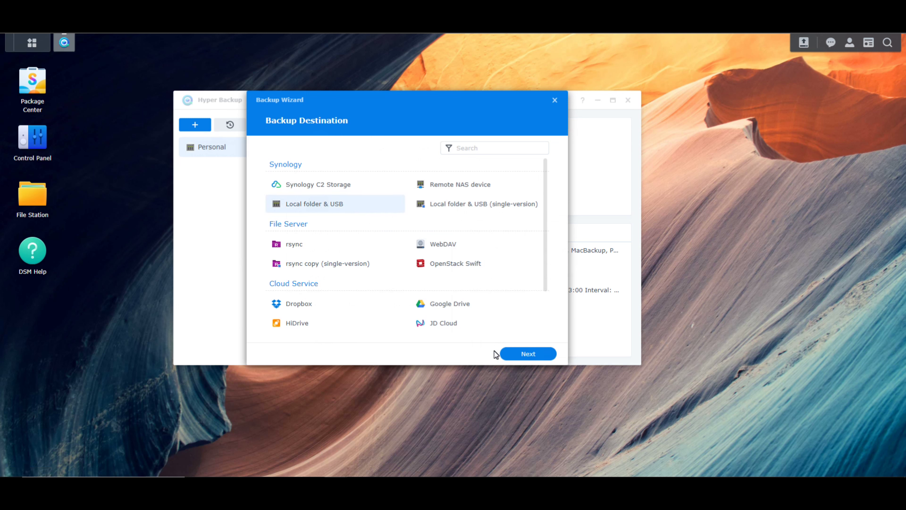
pyautogui.click(526, 353)
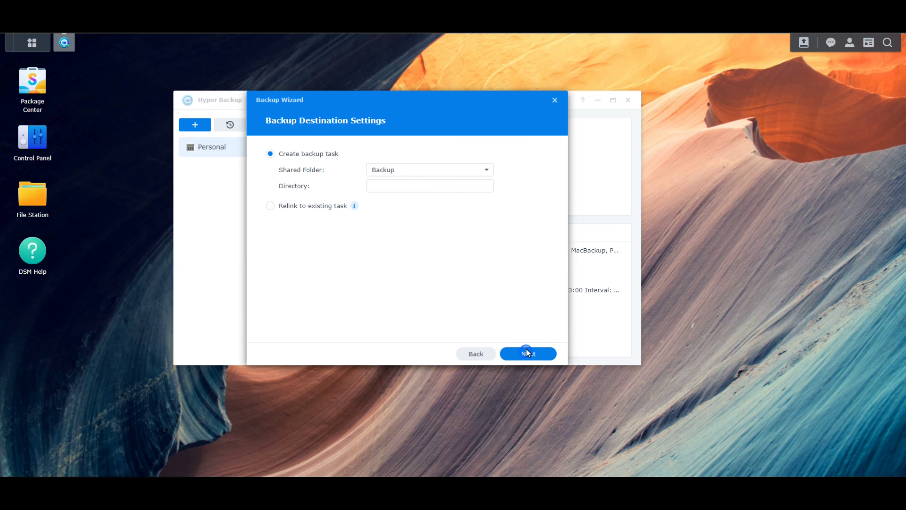
# Set the new backup task's destination to the usbshare2 shared folder, keeping the suggested directory
pyautogui.click(439, 173)
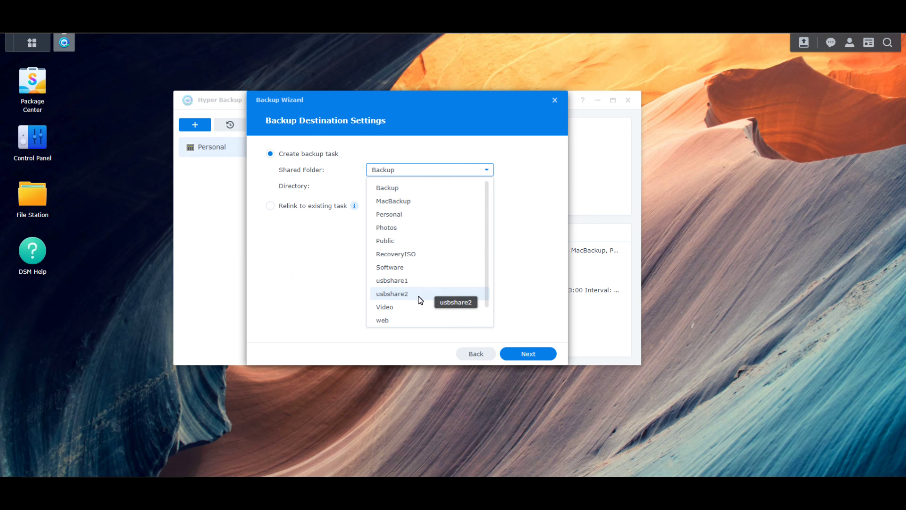
pyautogui.click(406, 300)
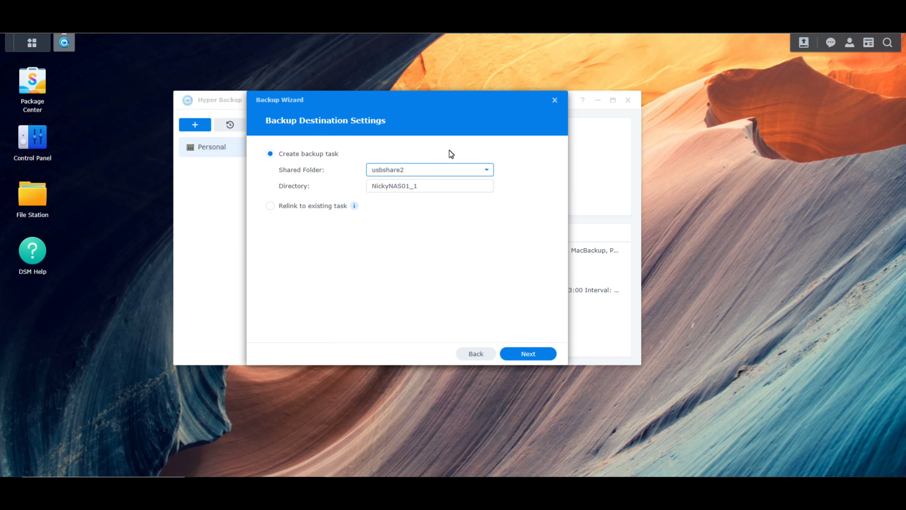
pyautogui.click(540, 353)
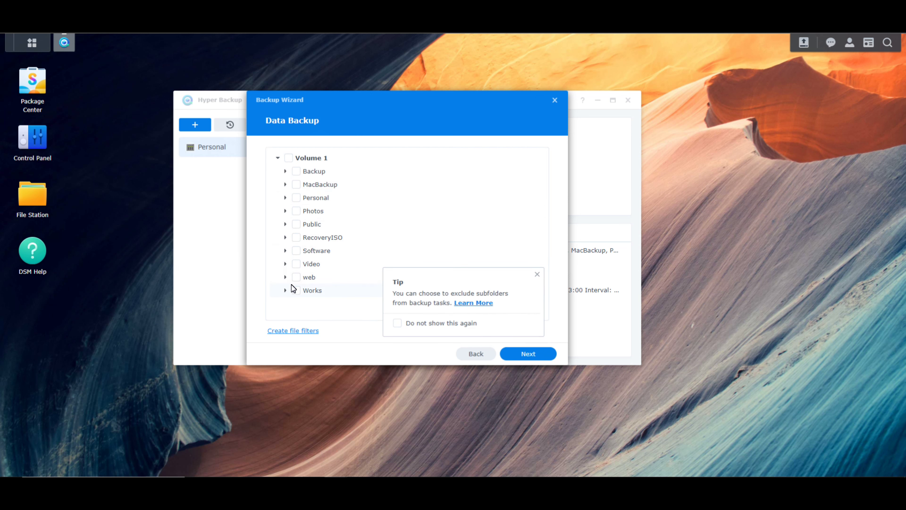
# Select the Works folder on Volume 1 as the backup source, without including any applications
pyautogui.click(297, 290)
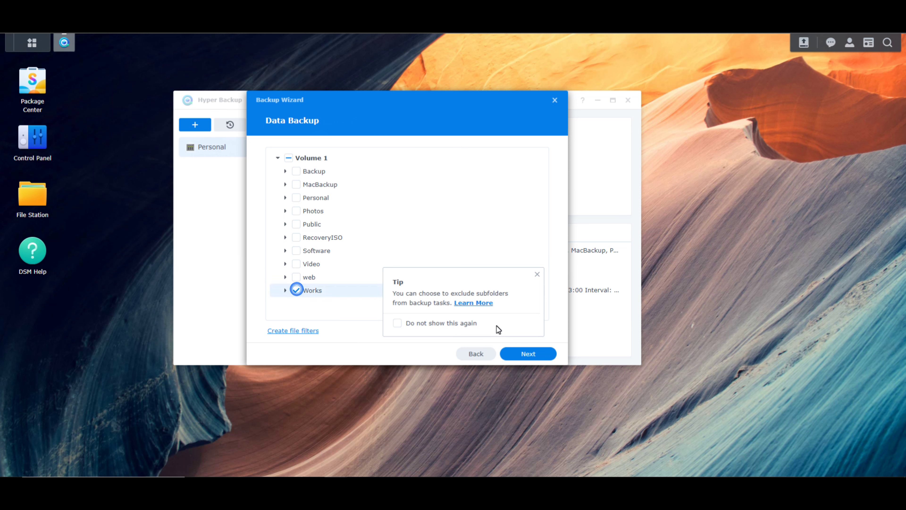
pyautogui.click(532, 353)
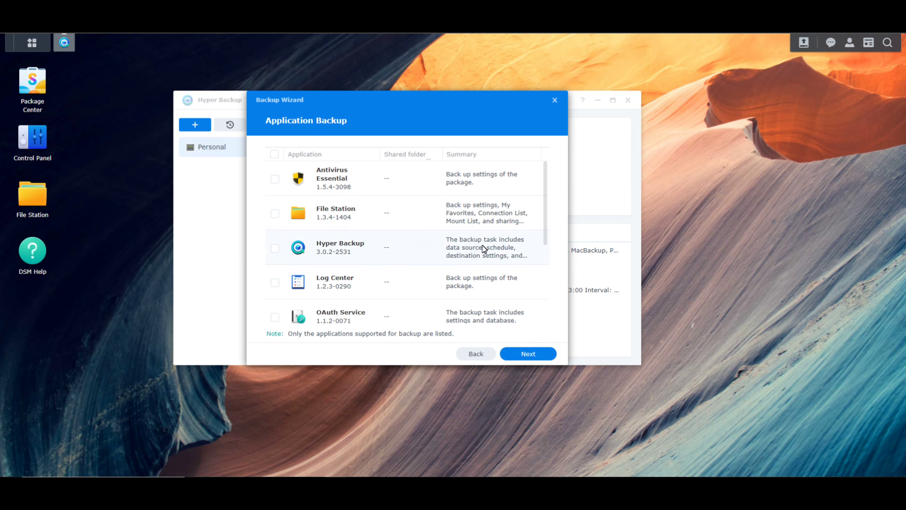
pyautogui.click(527, 353)
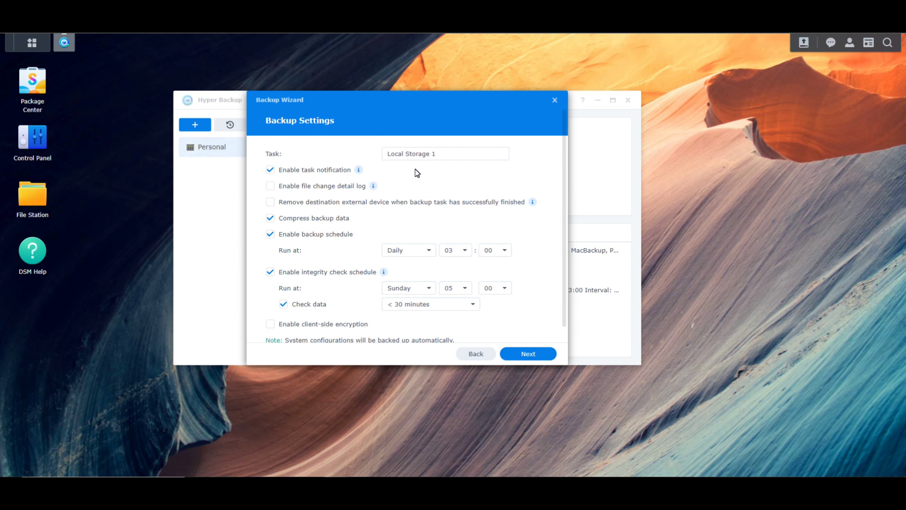
# Name the backup task Work and schedule it to run daily at 00:30
pyautogui.tripleClick(457, 153)
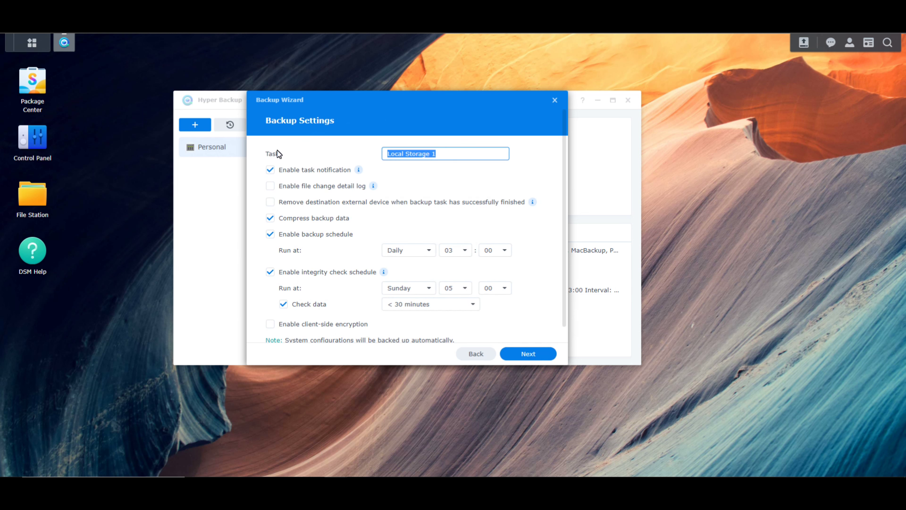
pyautogui.write('Work')
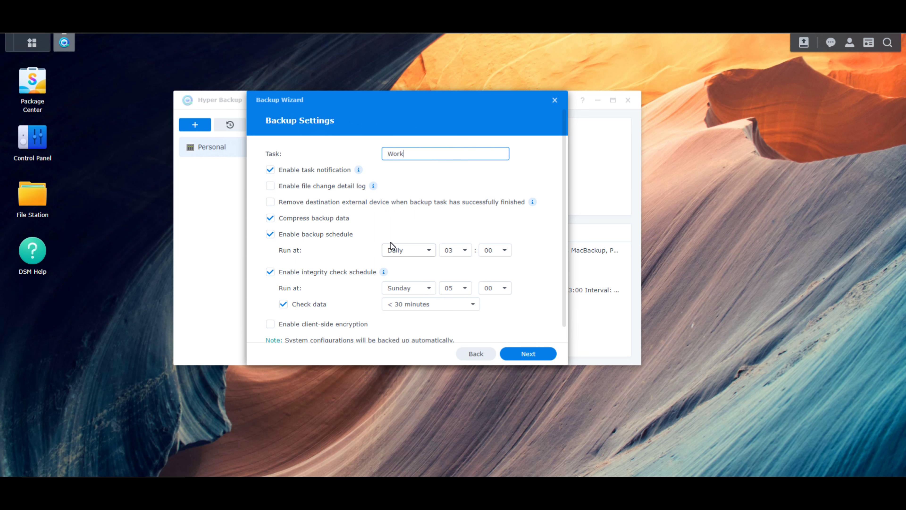
pyautogui.click(455, 250)
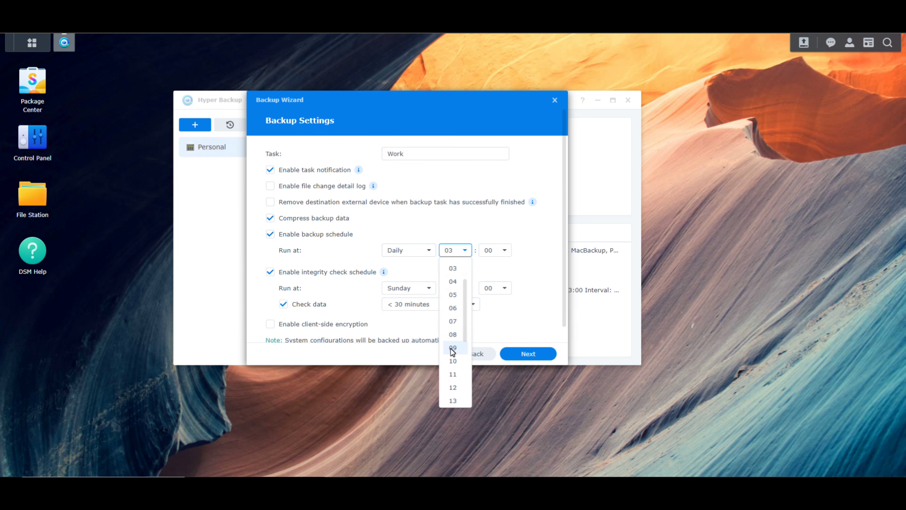
pyautogui.click(452, 268)
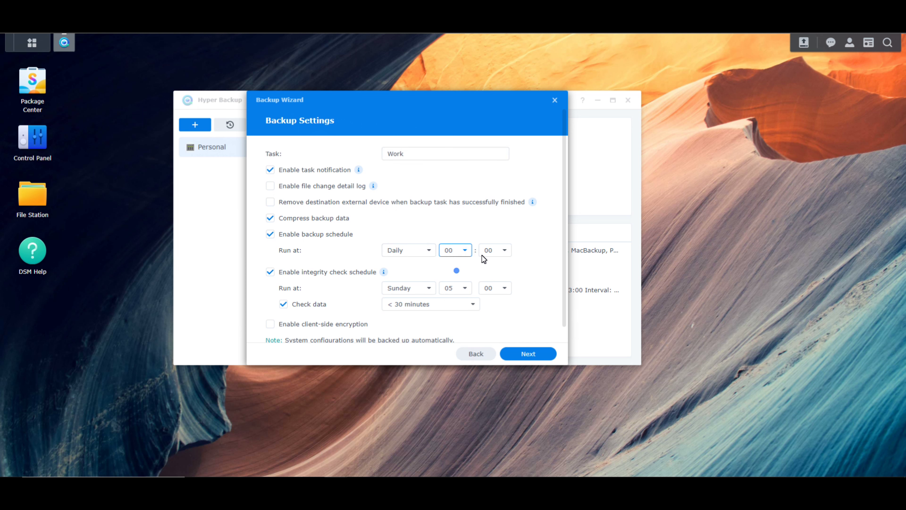
pyautogui.click(494, 250)
pyautogui.scroll(-6, 494, 366)
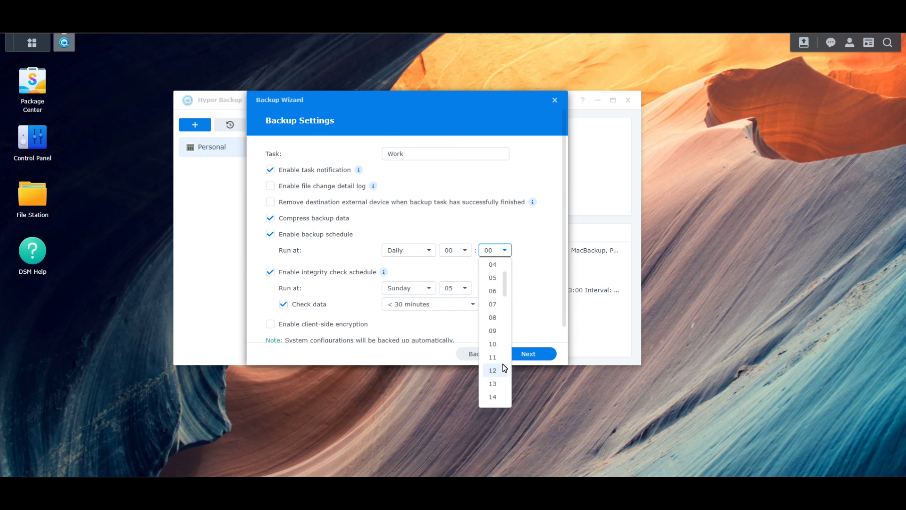
pyautogui.scroll(-2, 506, 367)
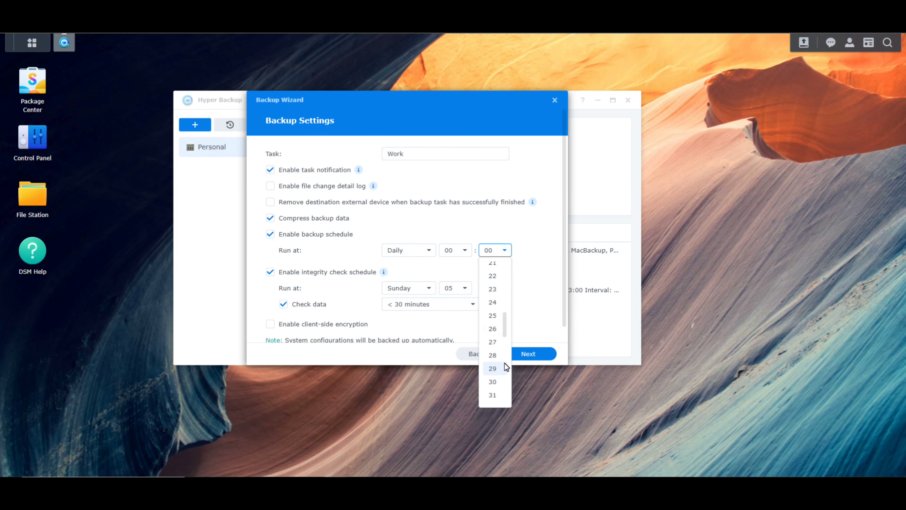
pyautogui.click(498, 373)
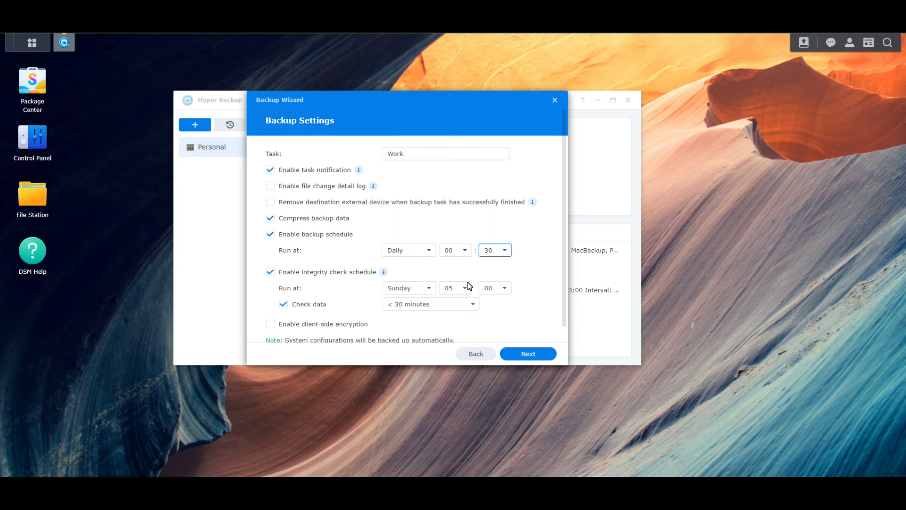
# Set the Sunday integrity check to run at 08:00 and review the remaining backup settings
pyautogui.click(458, 292)
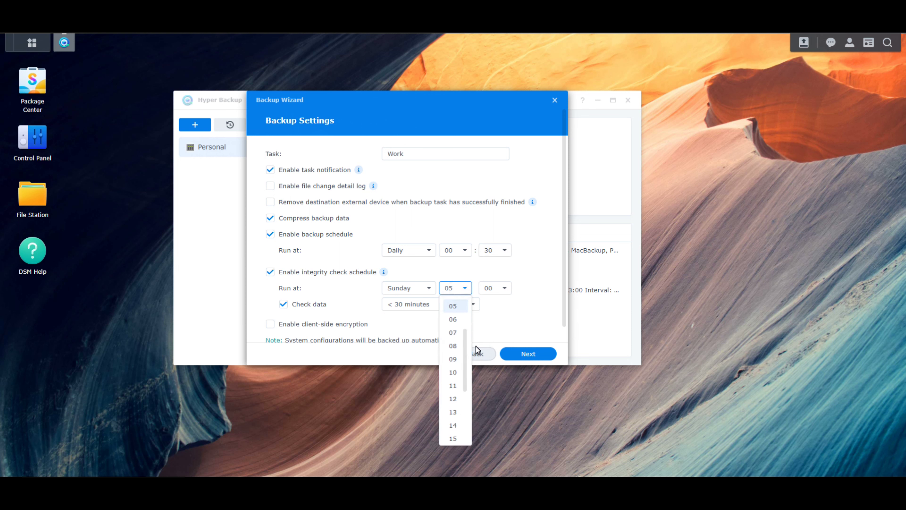
pyautogui.click(451, 346)
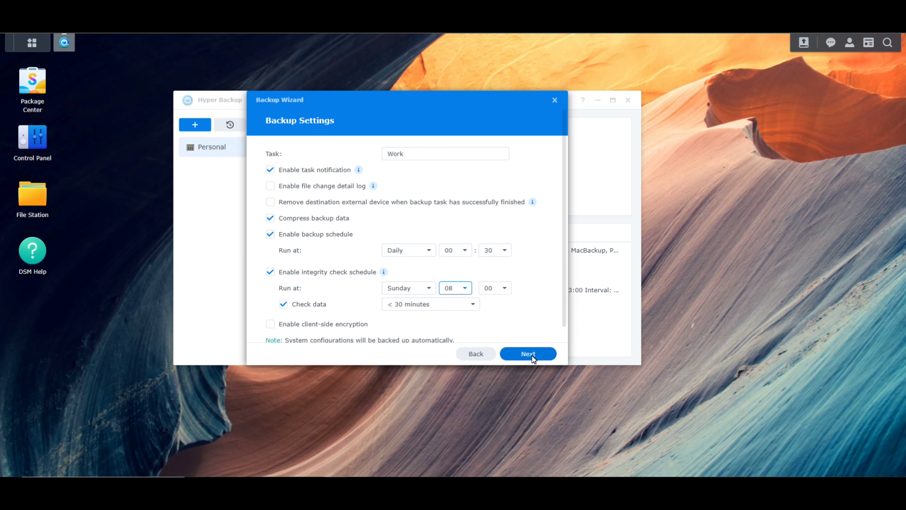
pyautogui.scroll(-1, 465, 327)
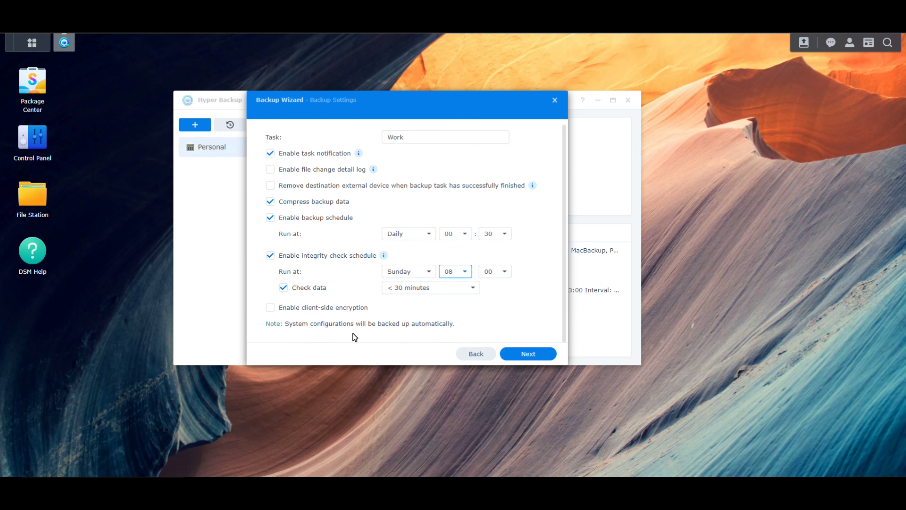
# Enable client-side encryption for the backup task, enter and confirm the encryption password, and accept the encryption key reminder
pyautogui.click(270, 307)
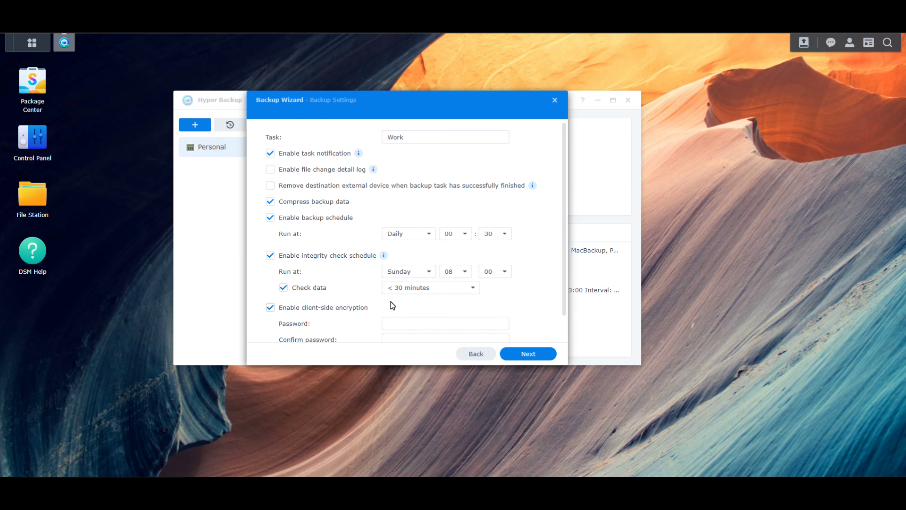
pyautogui.scroll(-2, 393, 305)
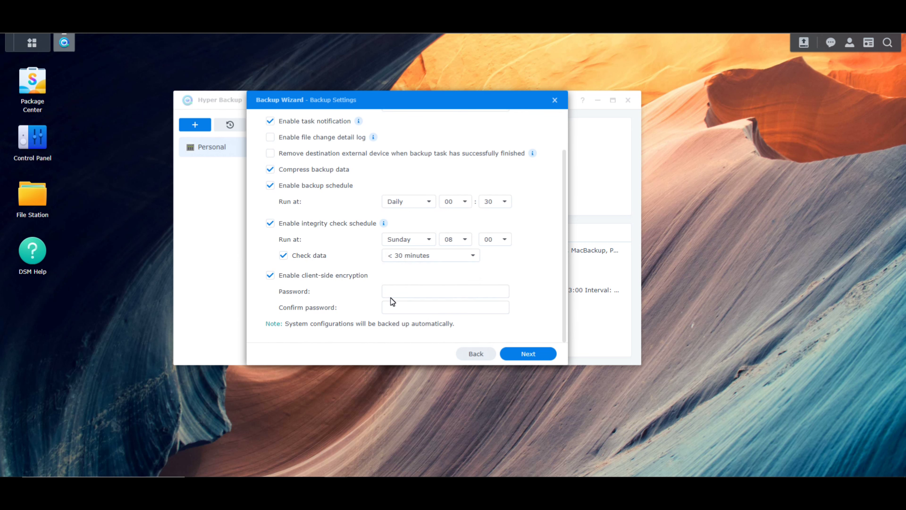
pyautogui.click(429, 292)
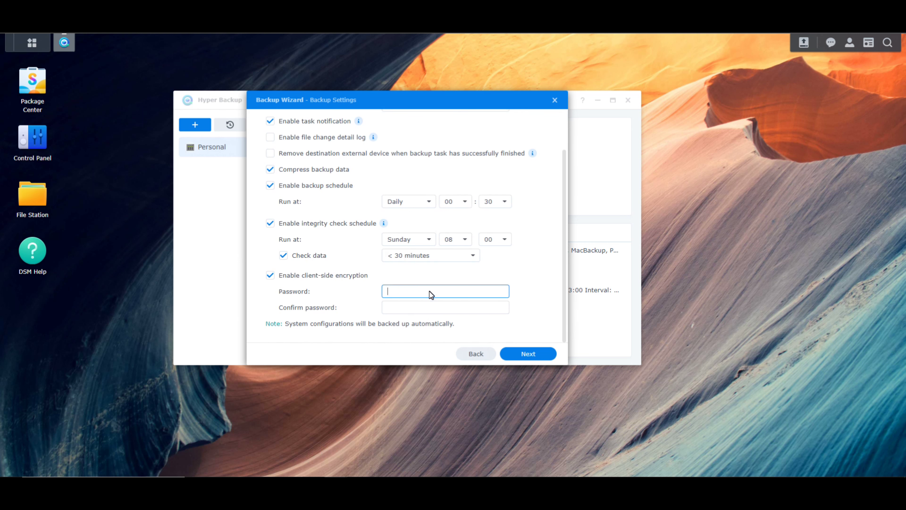
pyautogui.write('•••••••••')
pyautogui.press('Tab')
pyautogui.write('••••')
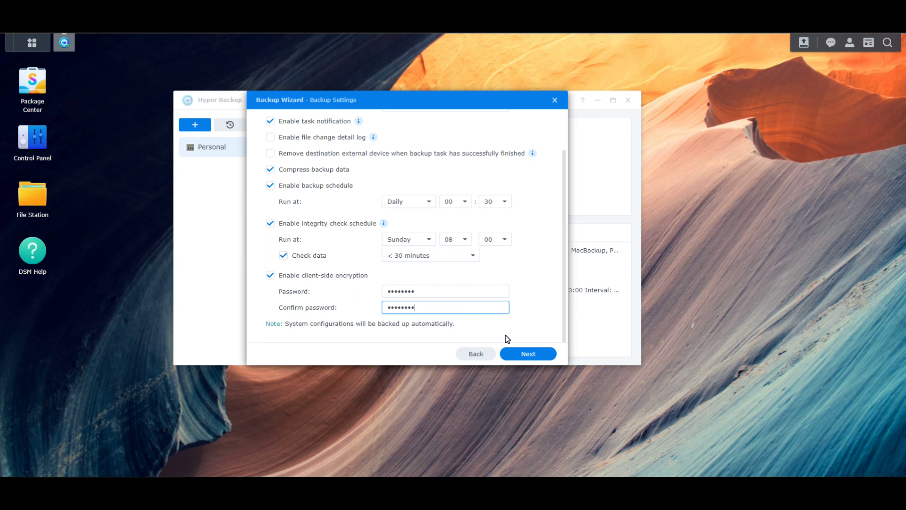
pyautogui.click(530, 352)
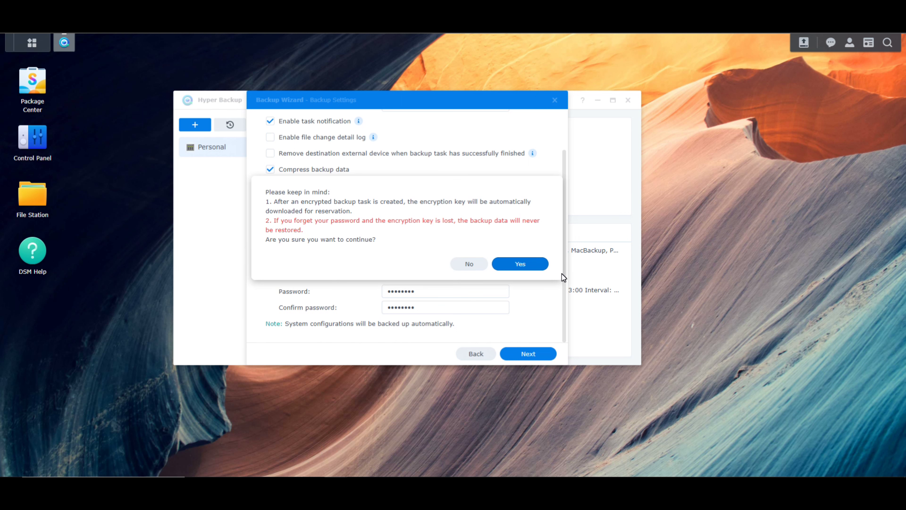
pyautogui.click(516, 266)
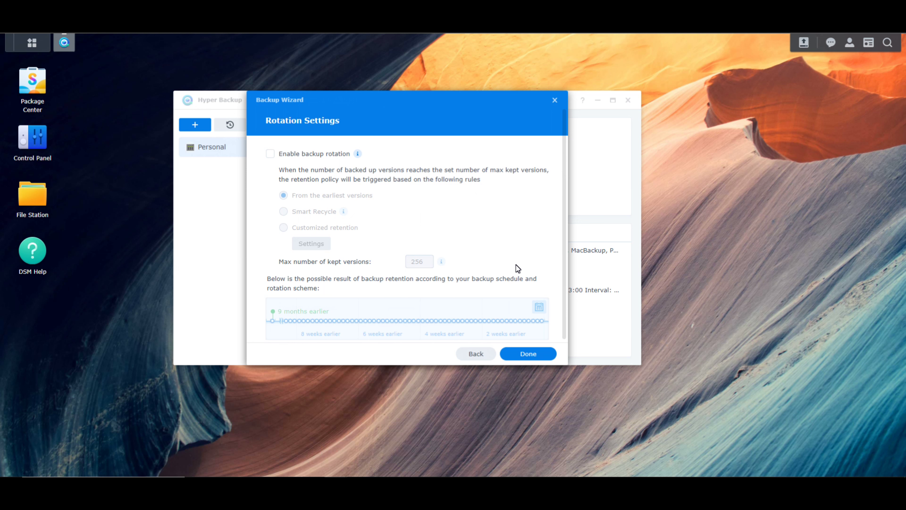
# Enable backup rotation from the earliest versions with at most 256 kept versions, then create the task and back up immediately
pyautogui.click(317, 154)
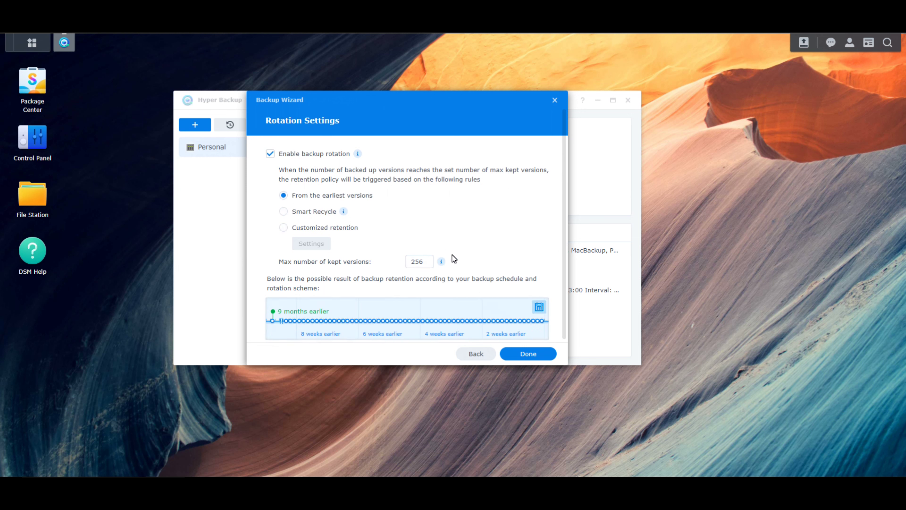
pyautogui.click(522, 353)
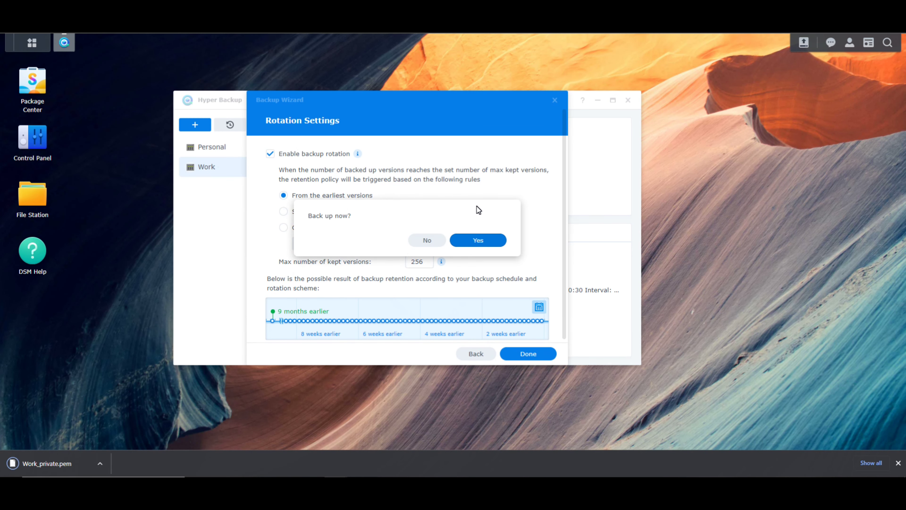
pyautogui.click(478, 241)
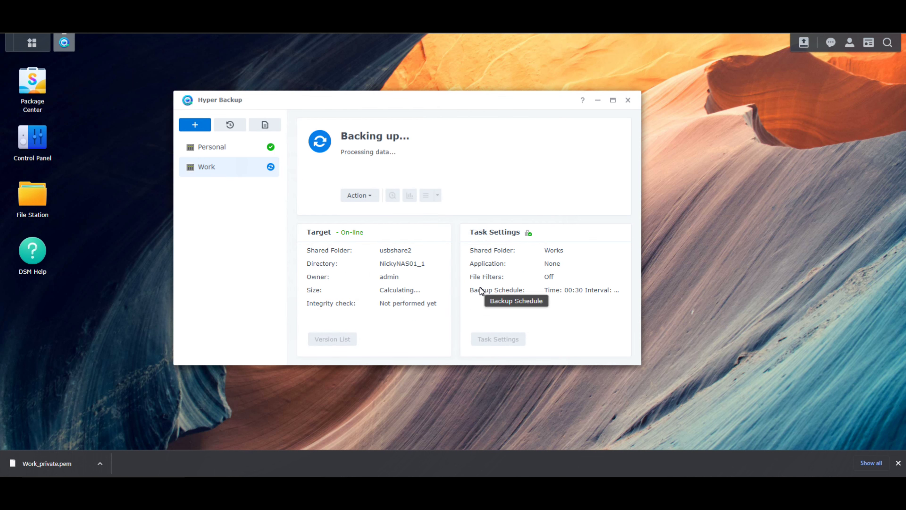